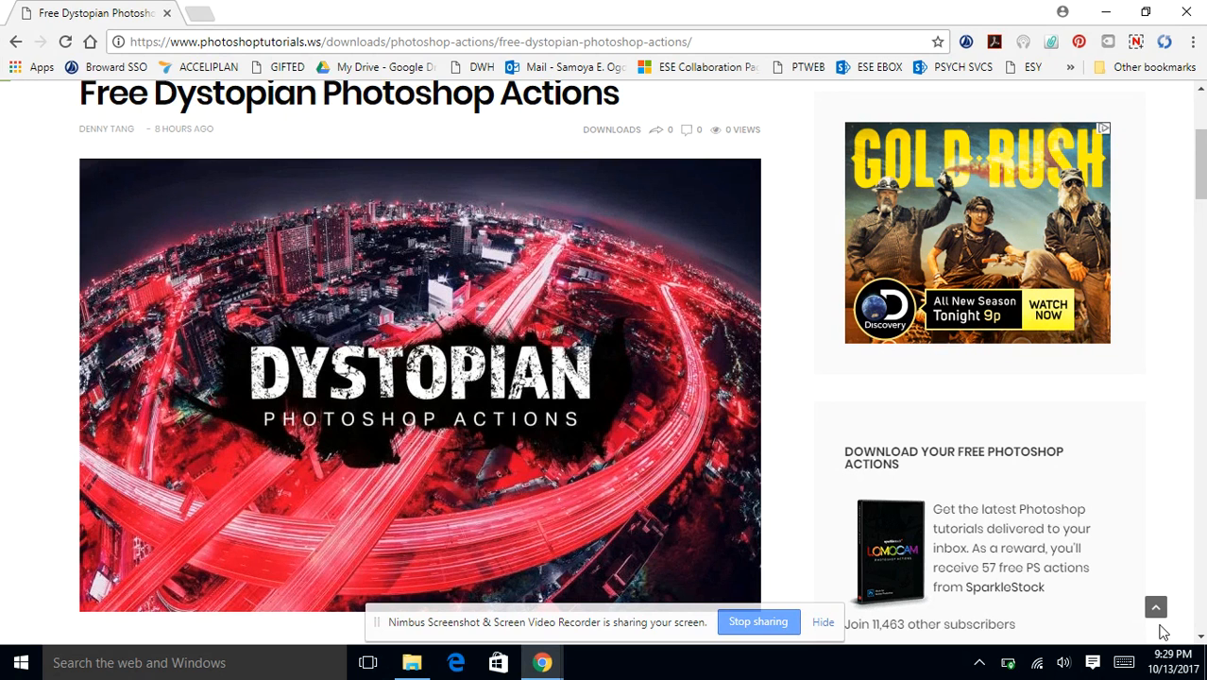
Load the Dystopian by SparkleStock (Lite) action file from the open compressed folder into Photoshop
click(1109, 19)
mouse_move(529, 661)
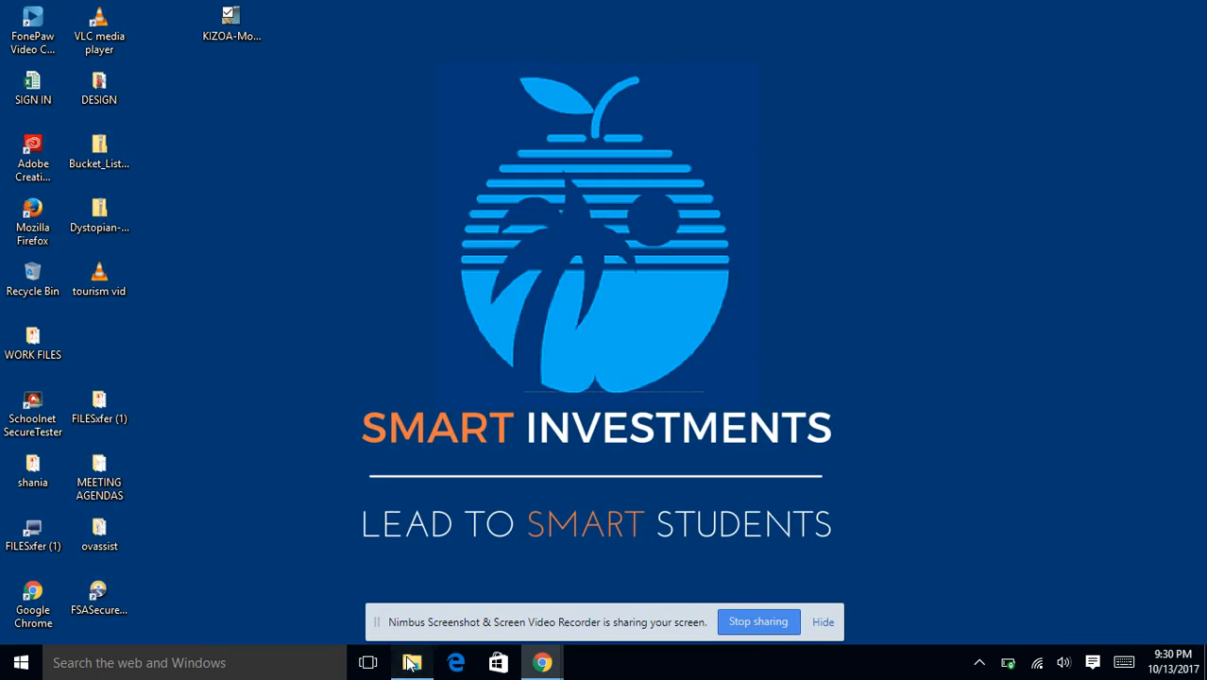
click(412, 663)
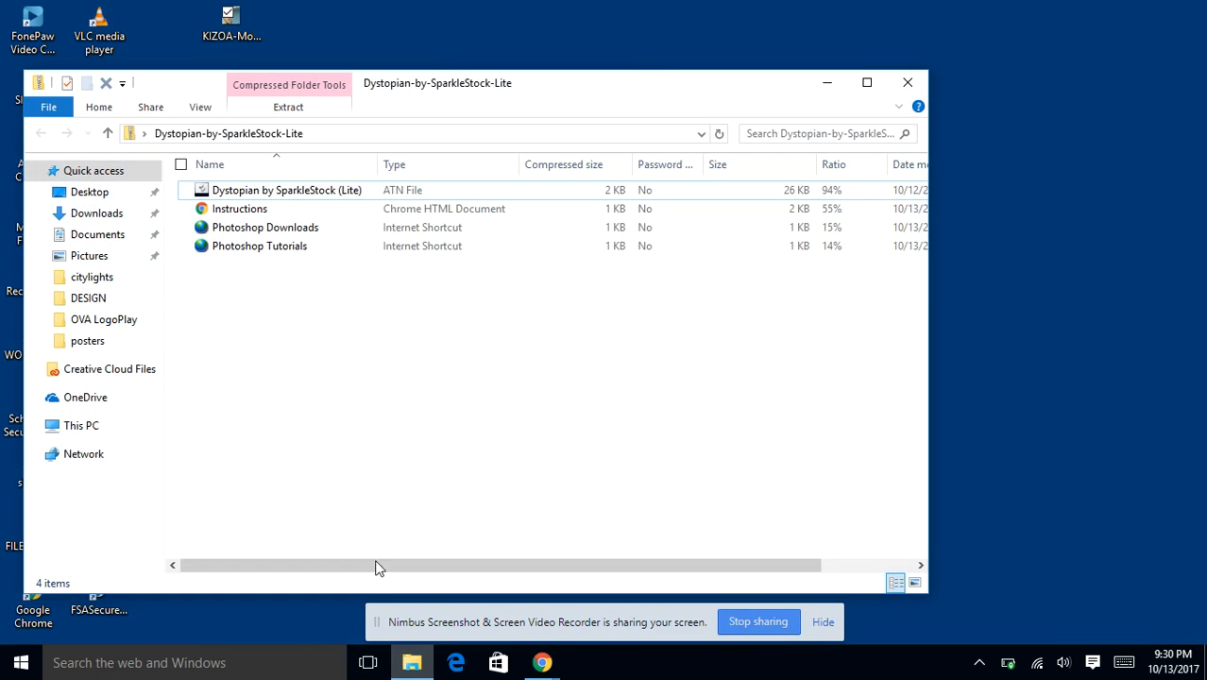
double_click(308, 196)
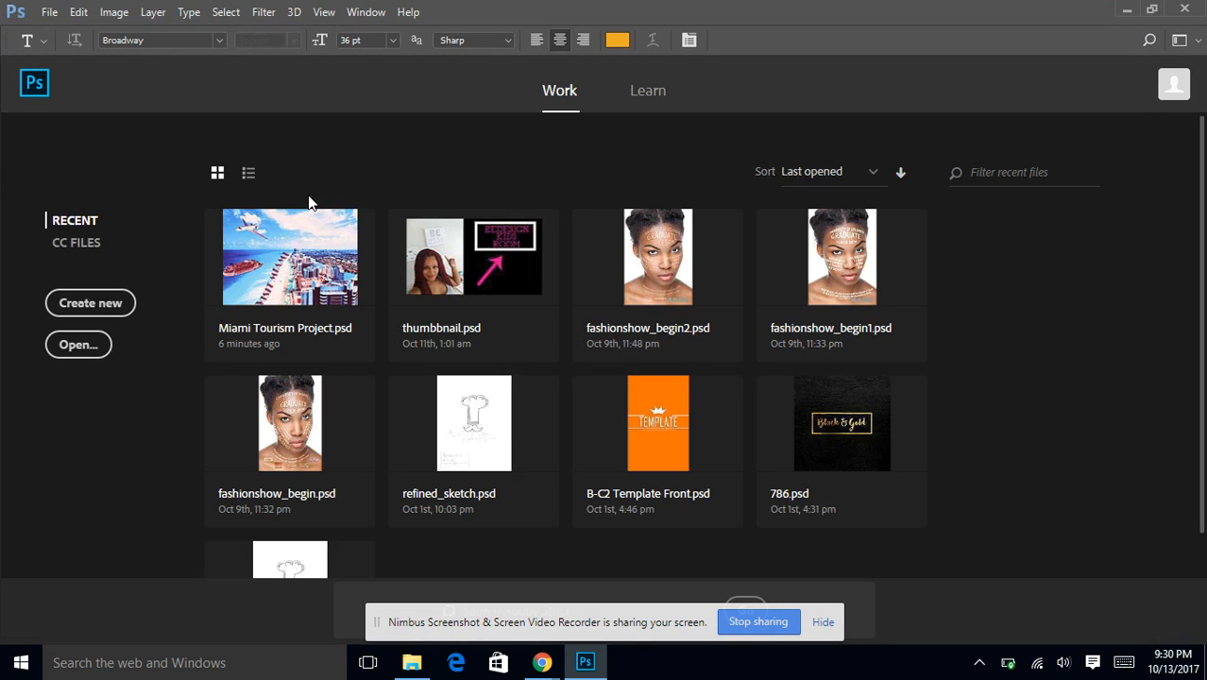
Create a new document with the Default Photoshop Size preset, 7 x 5 in at 300 ppi
click(113, 310)
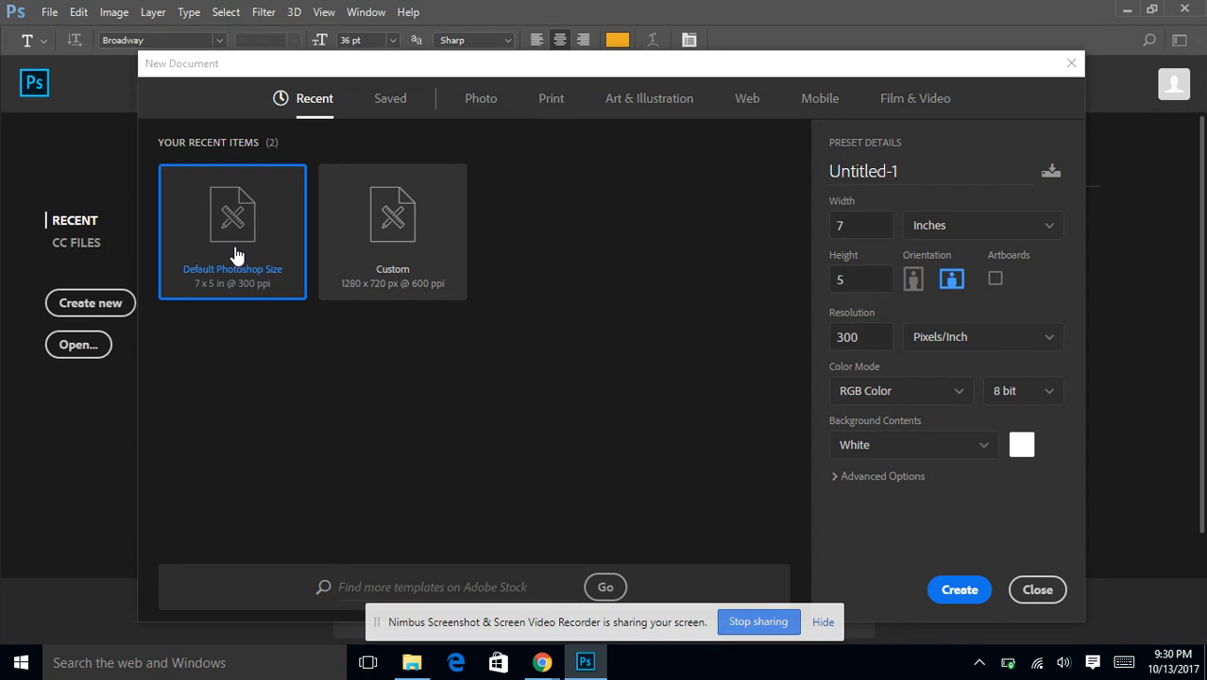
double_click(236, 255)
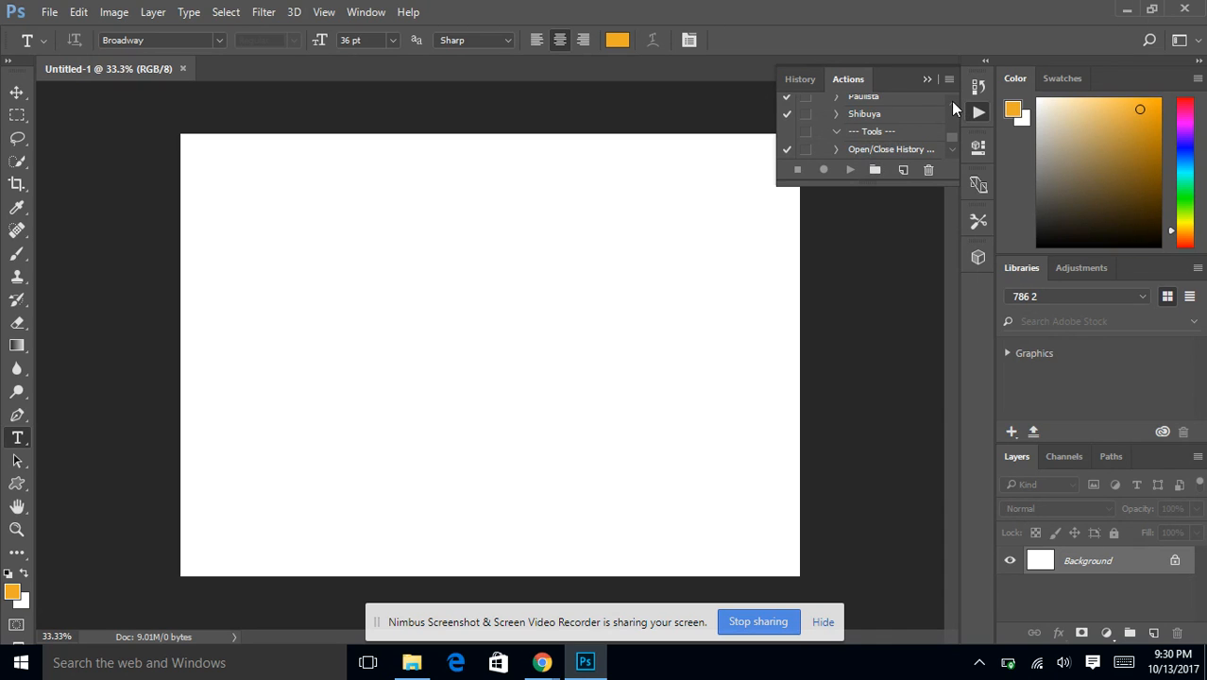
Run the Paulista action on the blank document
scroll(952, 107, up, 1)
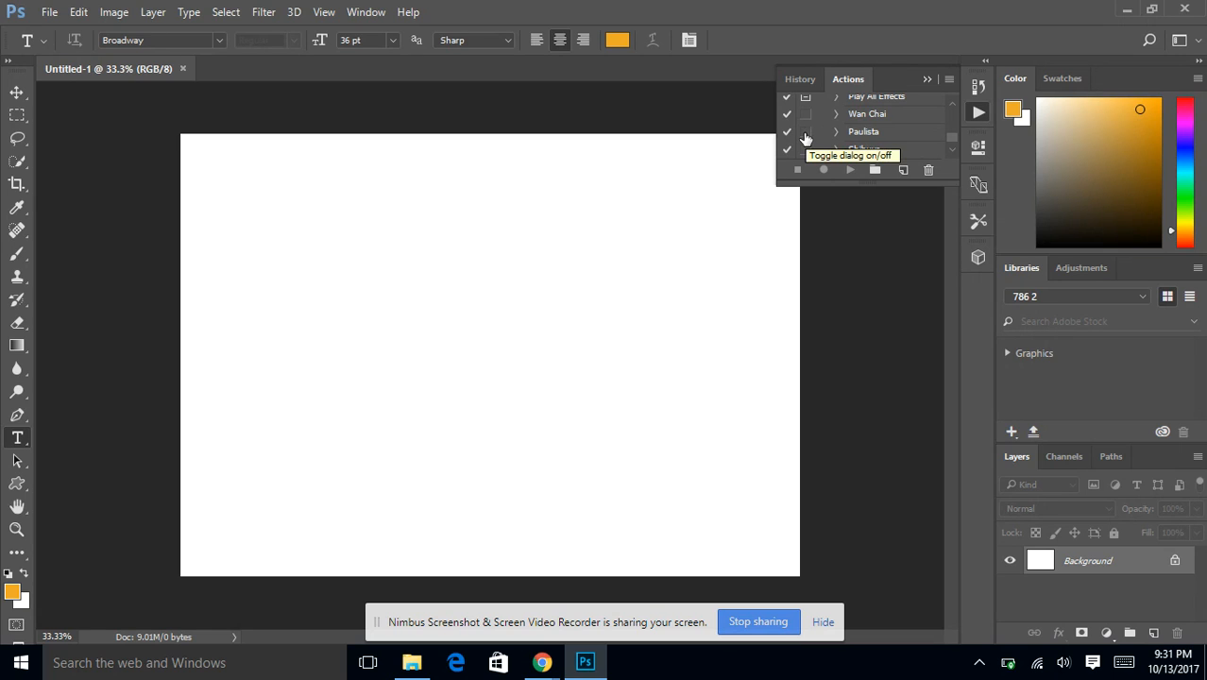
click(855, 135)
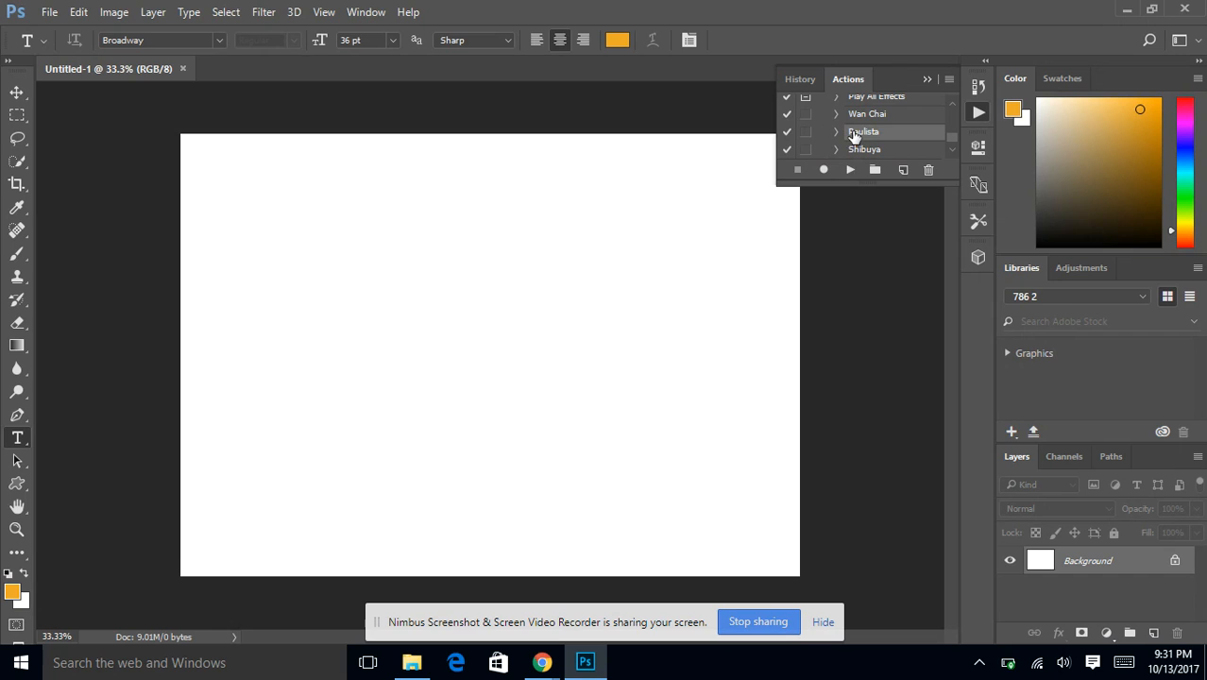
click(851, 170)
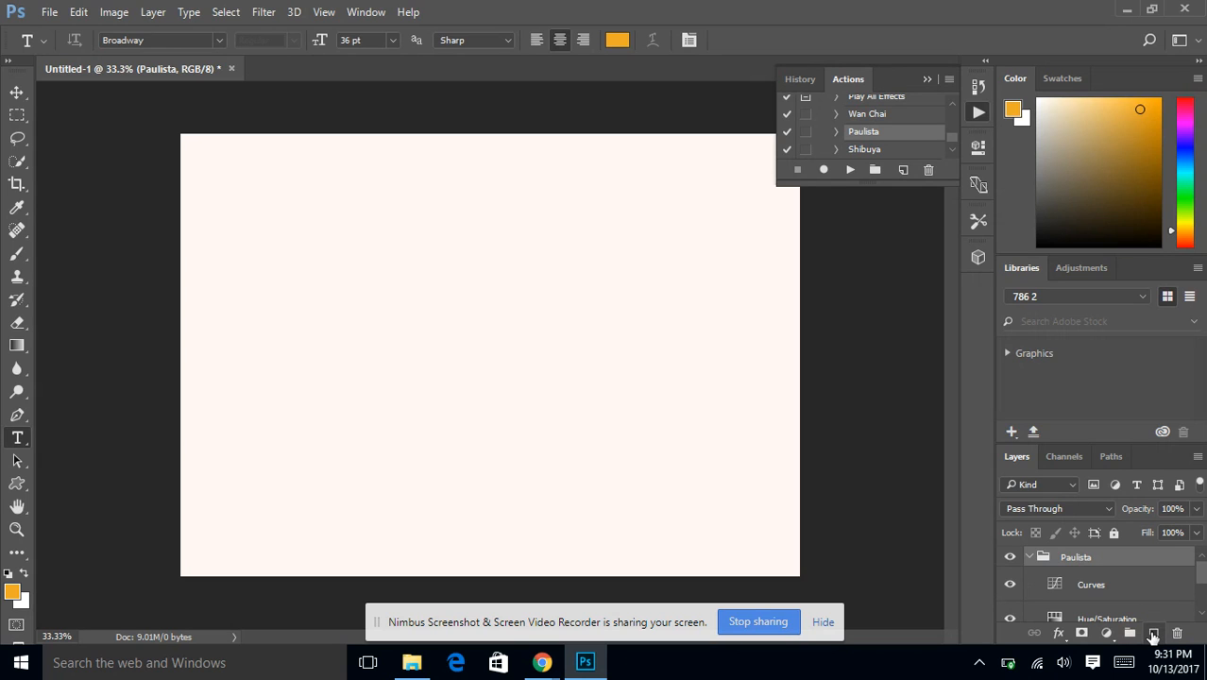
Add a new layer named cityscape at the top of the Paulista group
click(1154, 637)
double_click(1093, 582)
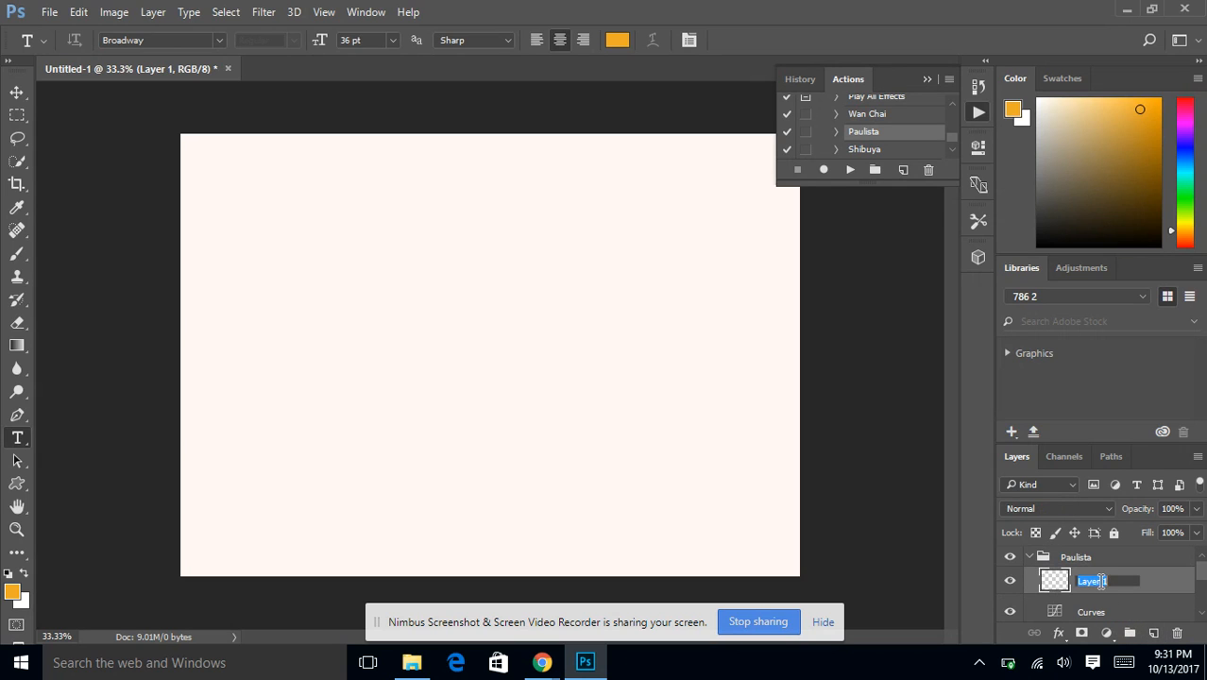
text(cityscape)
click(355, 355)
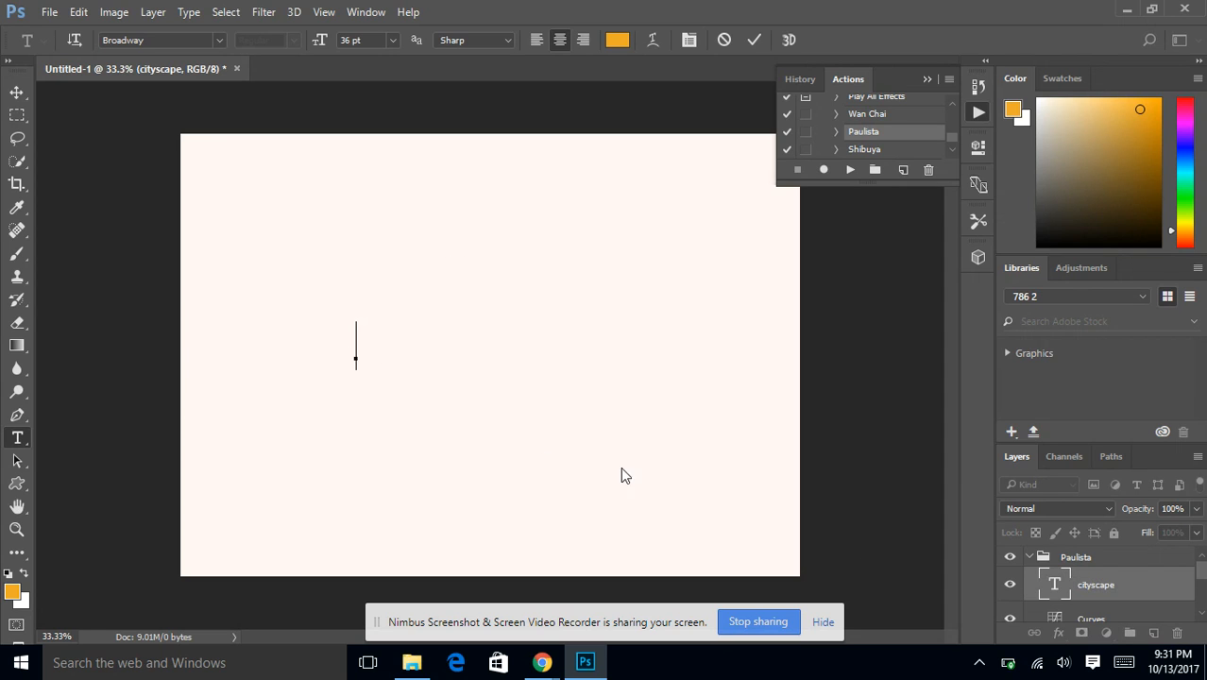
click(1122, 588)
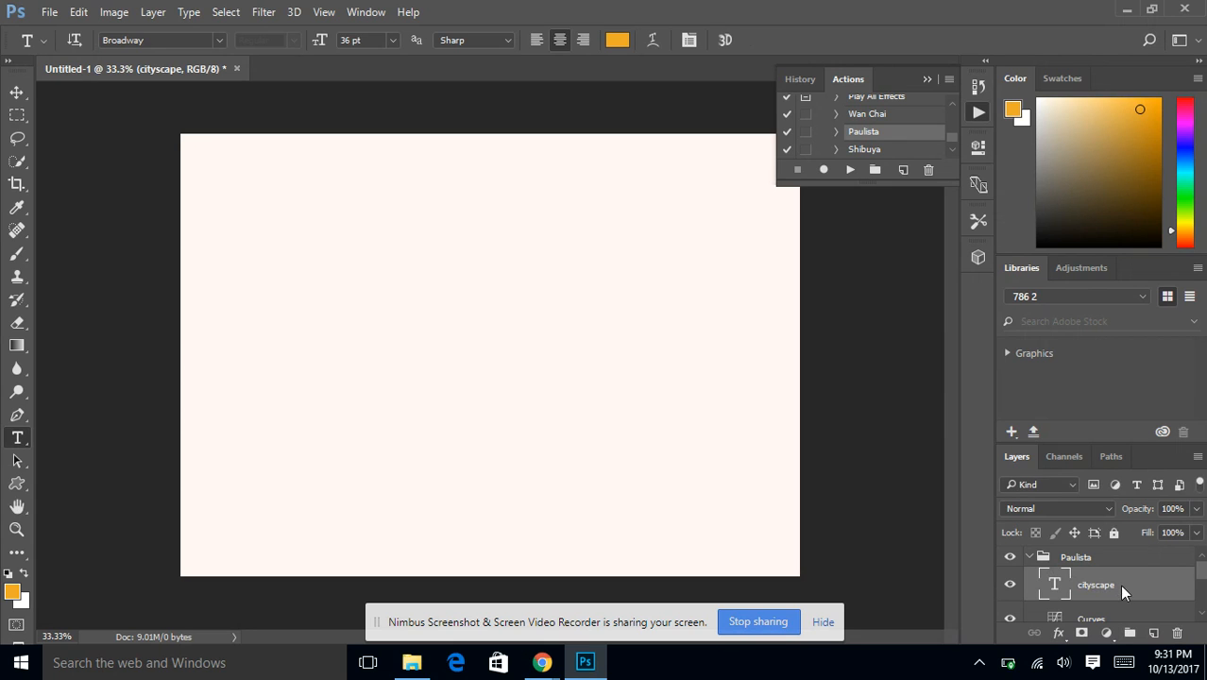
Place the miamibridge image as an embedded object and stretch its height to about 33.36% so it fills the canvas
click(52, 12)
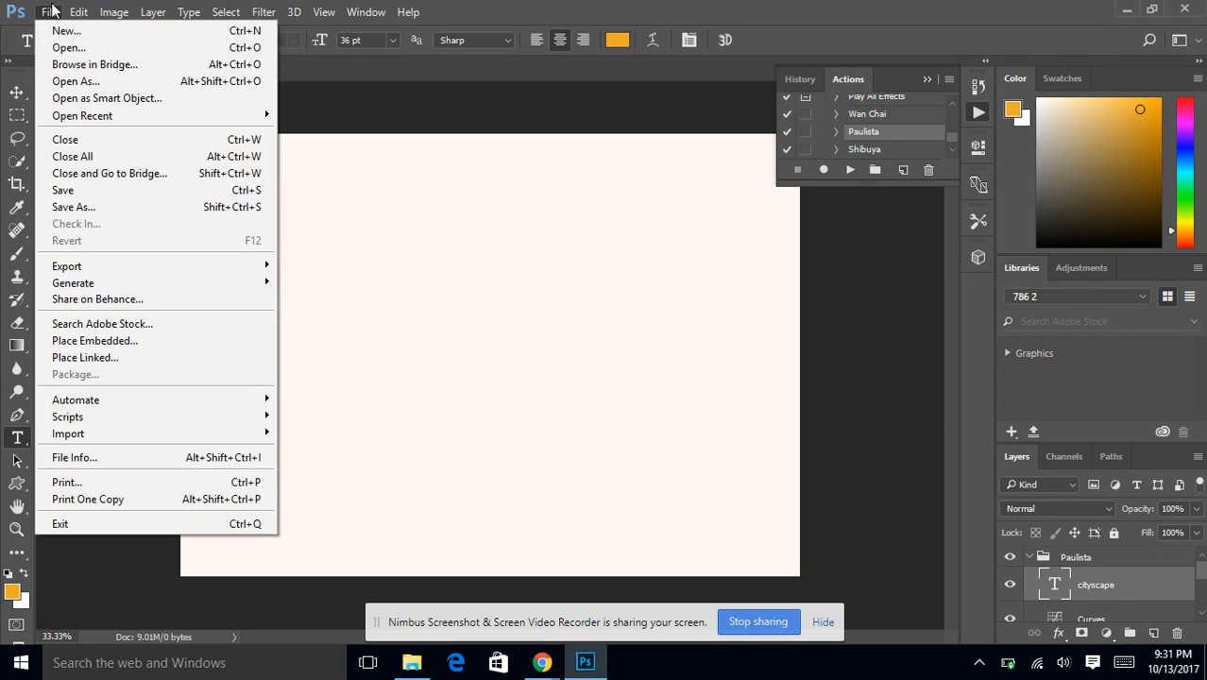
click(100, 344)
drag(586, 165, 593, 237)
click(207, 248)
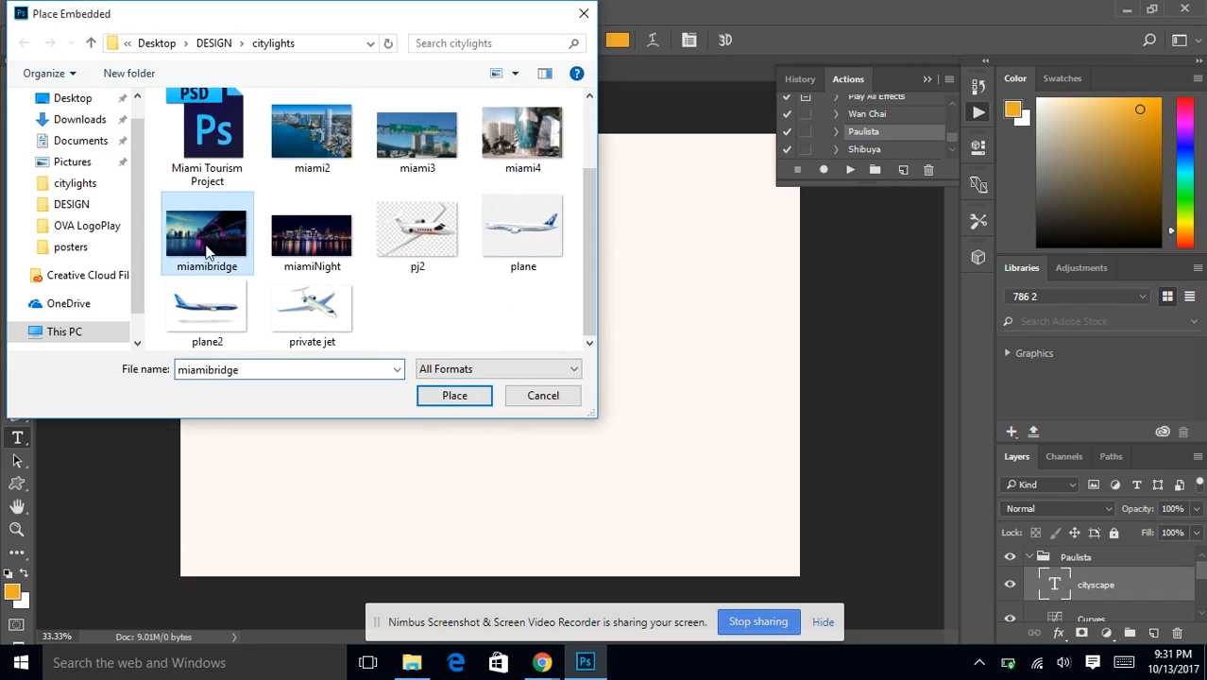
click(454, 396)
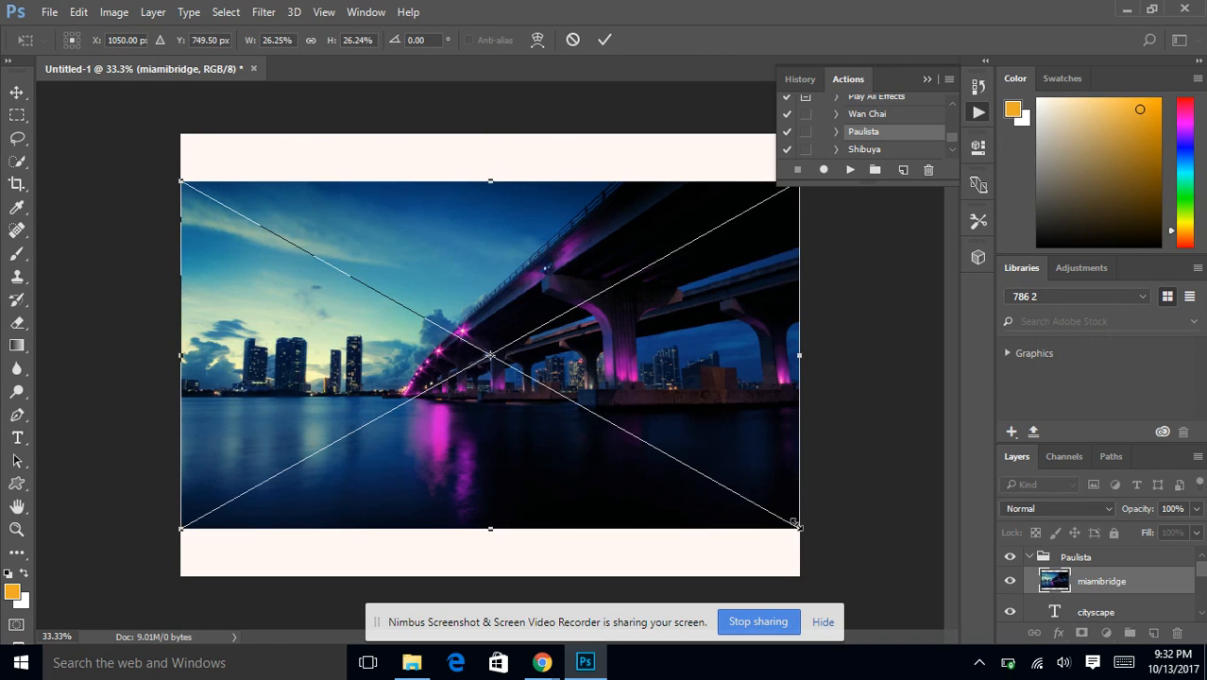
drag(797, 526, 797, 572)
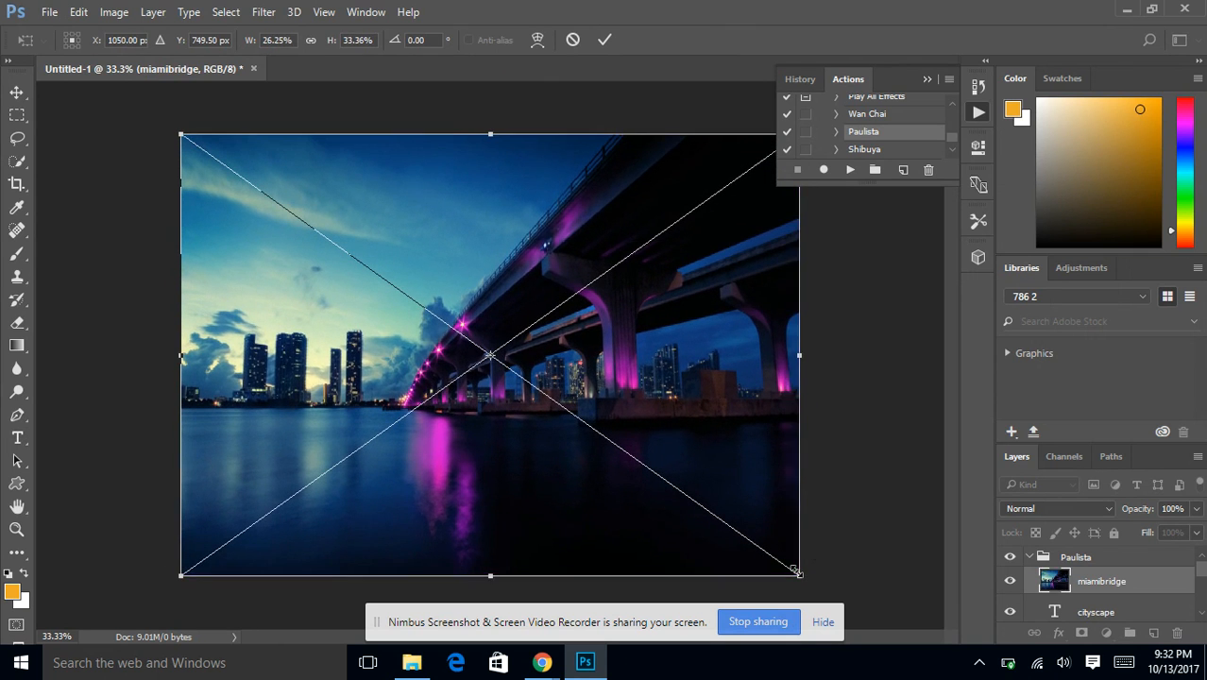
click(605, 43)
Run the Paulista action on the bridge photo, followed by the Wan Chai action
key(t)
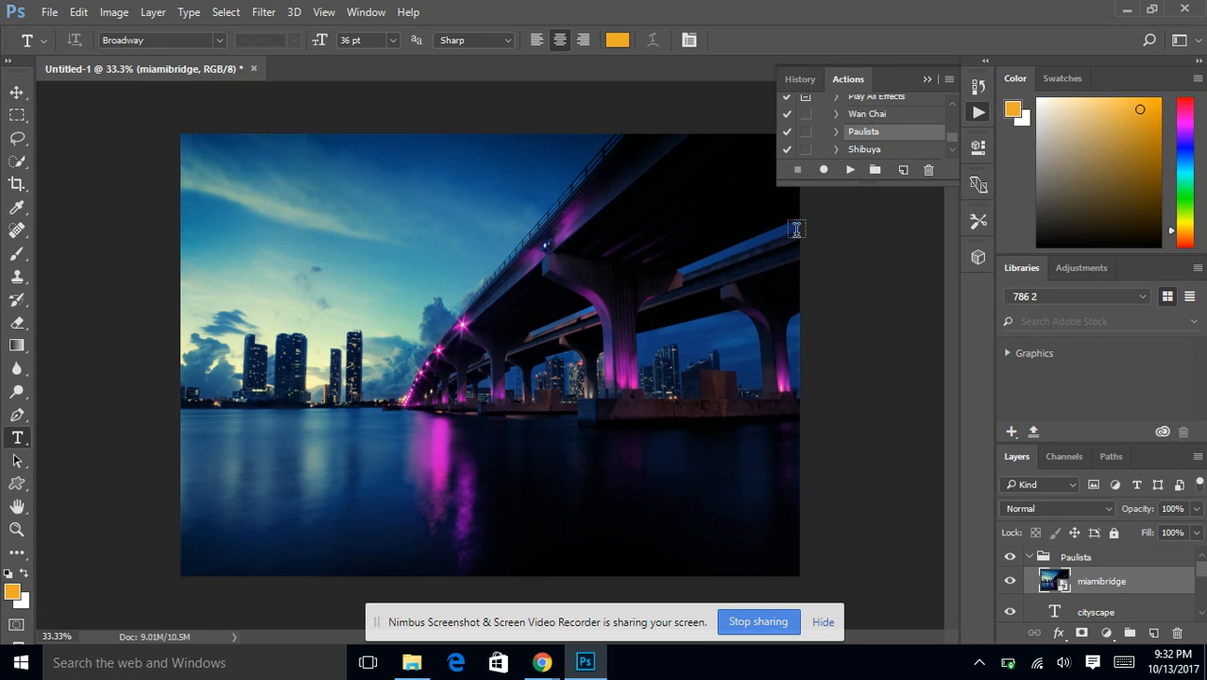
click(851, 172)
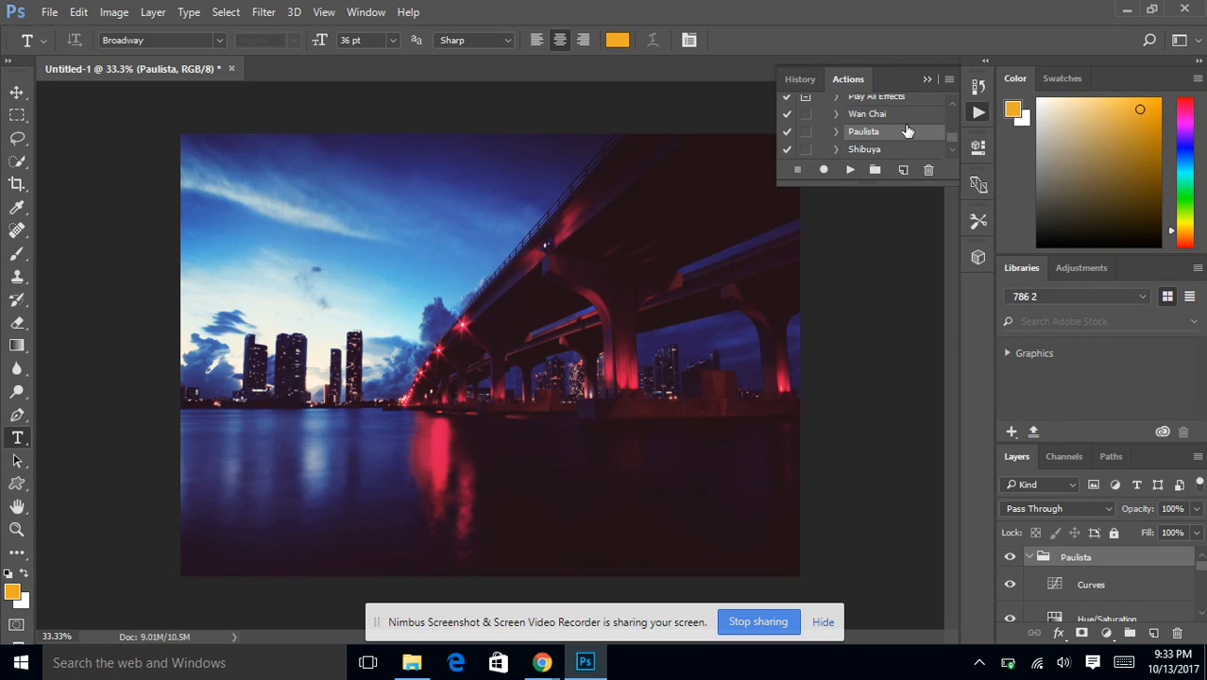
click(868, 115)
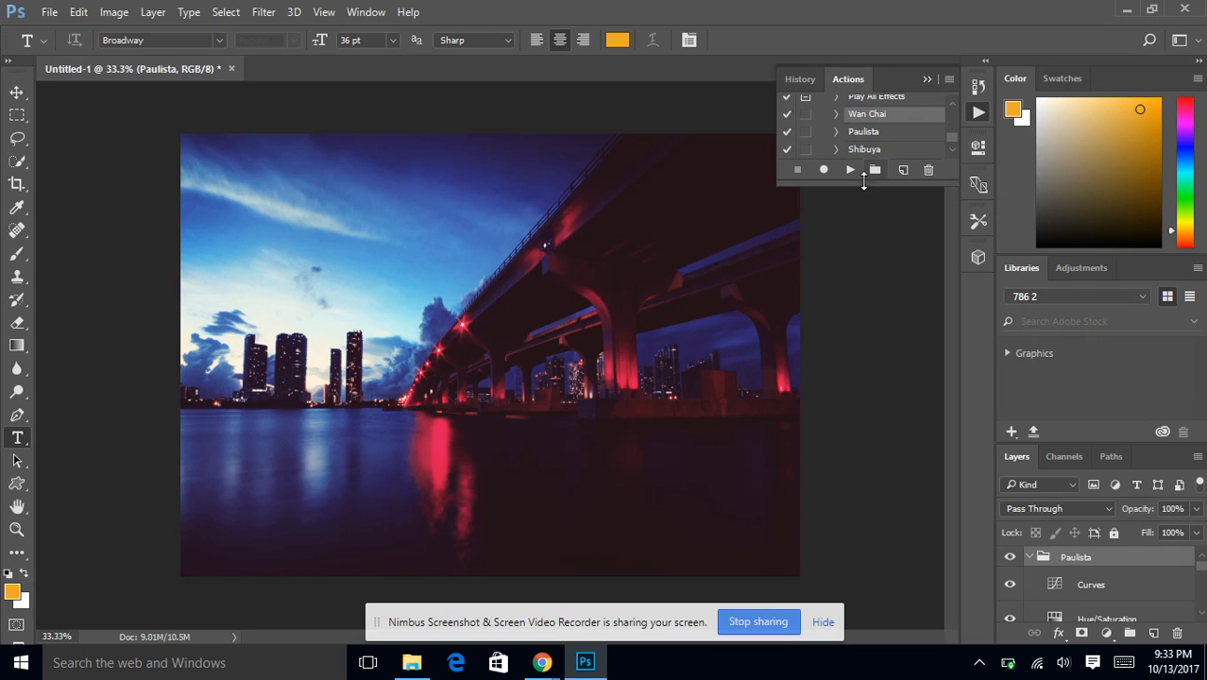
click(850, 169)
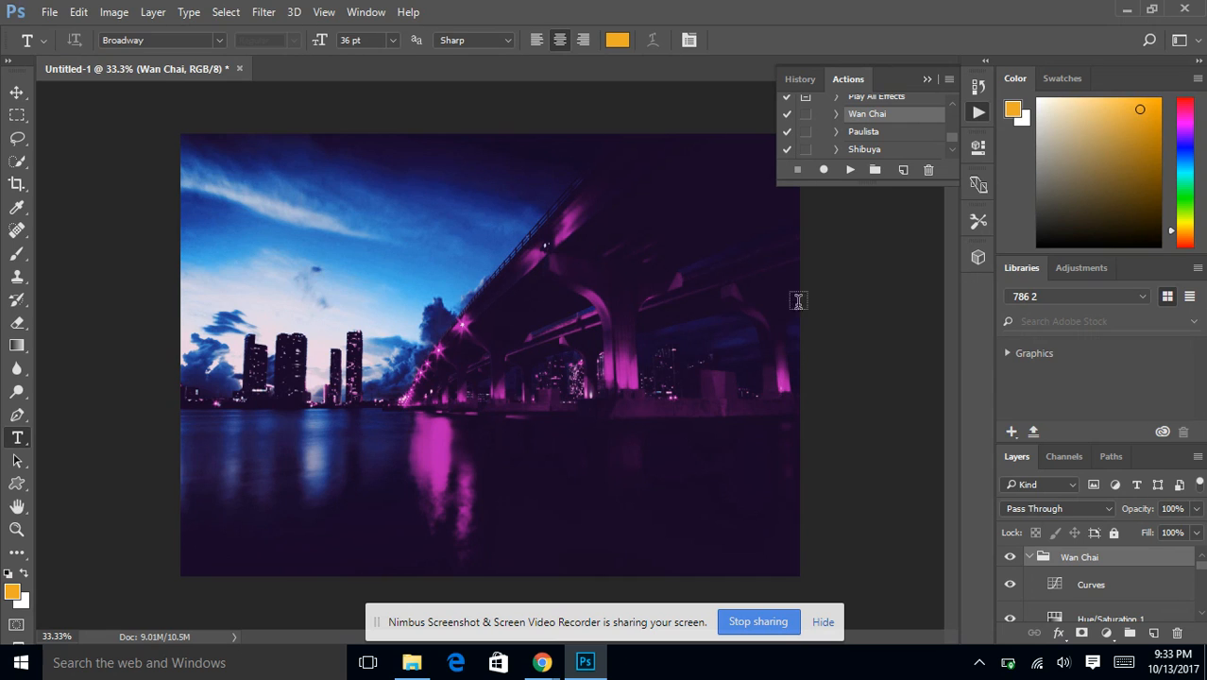
Apply the Shibuya action to the bridge photo and look through its adjustment layers
click(867, 151)
click(851, 171)
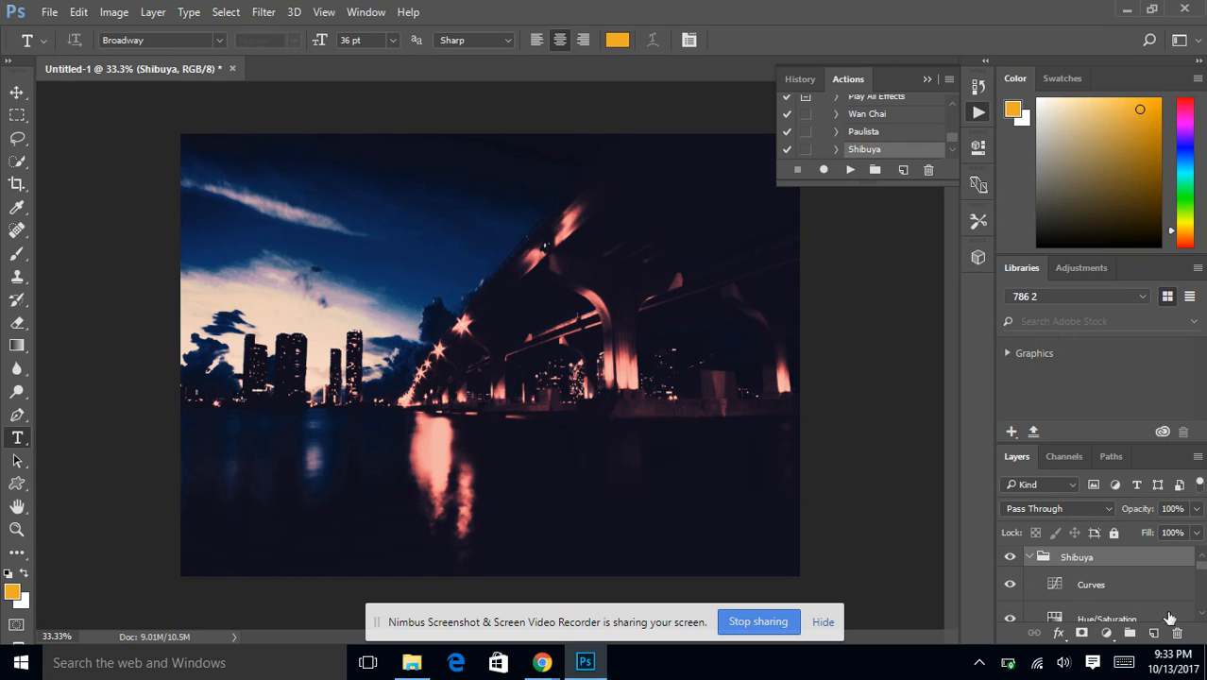
scroll(1198, 614, down, 2)
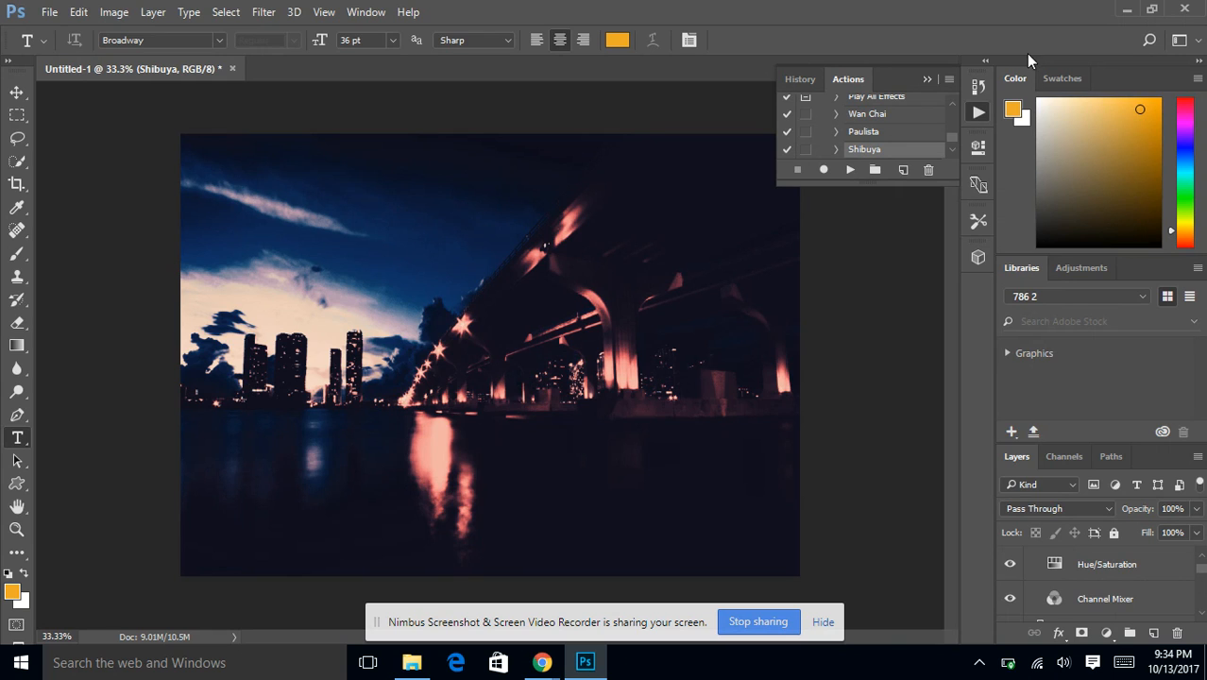
Open the recent file Miami Tourism Project.psd without creating a library from it, and collapse the list of actions
click(50, 13)
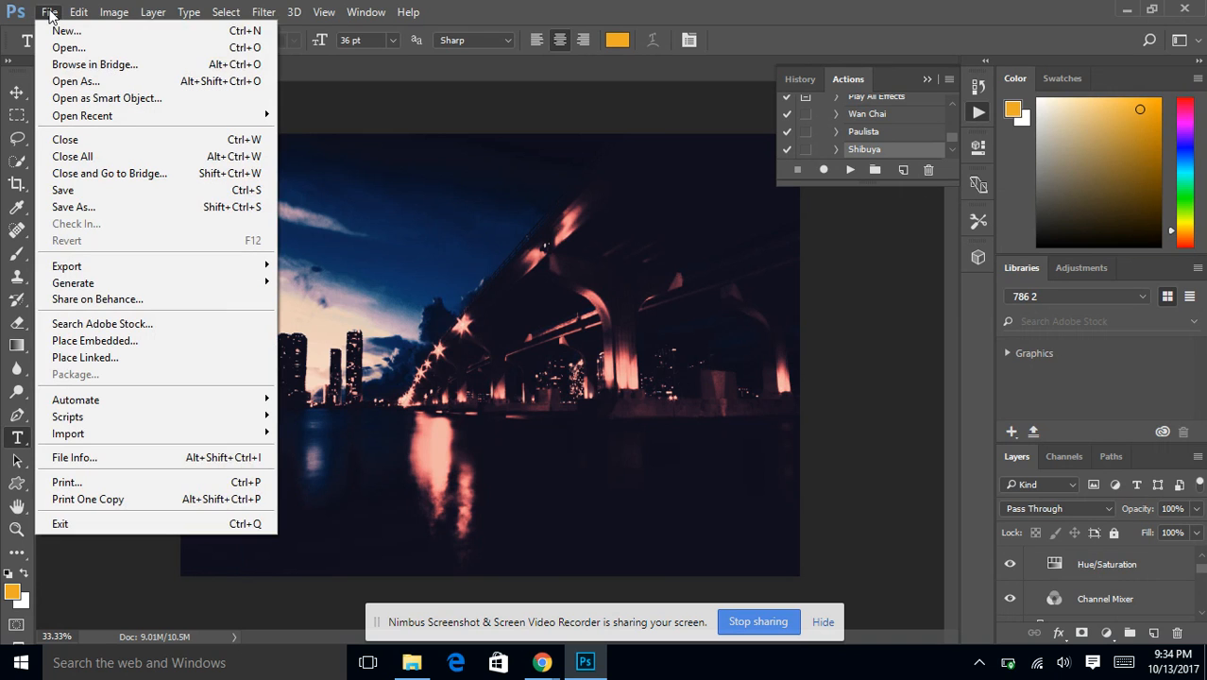
mouse_move(83, 115)
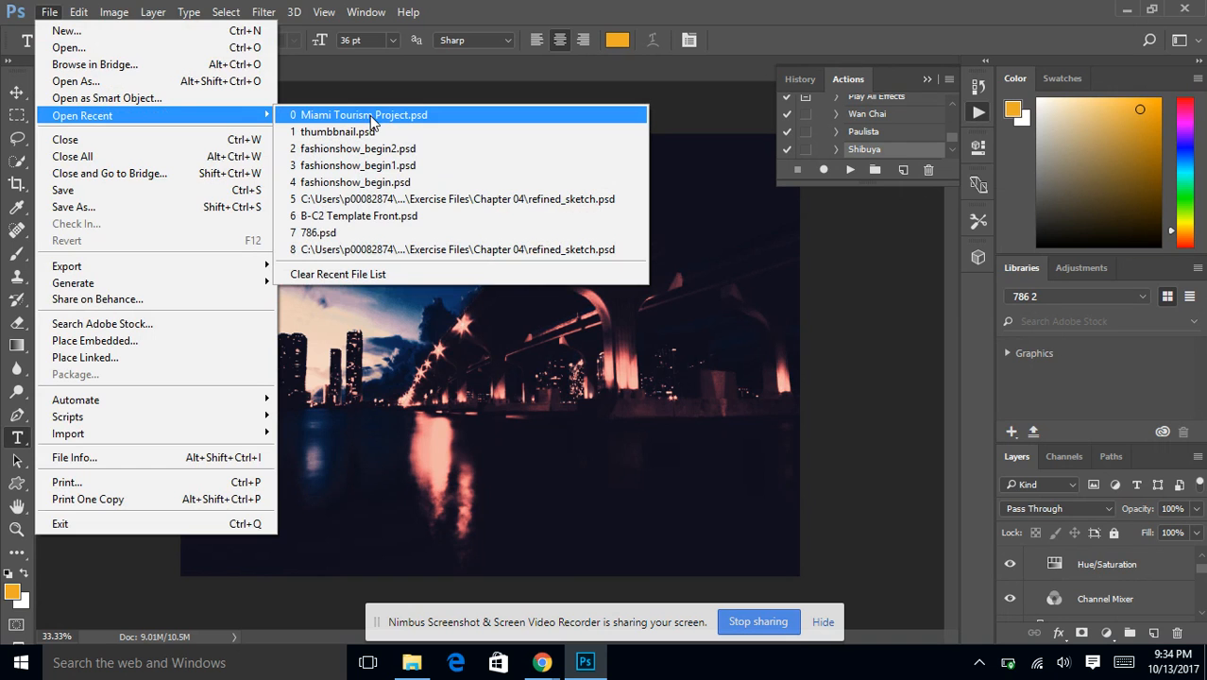
click(369, 115)
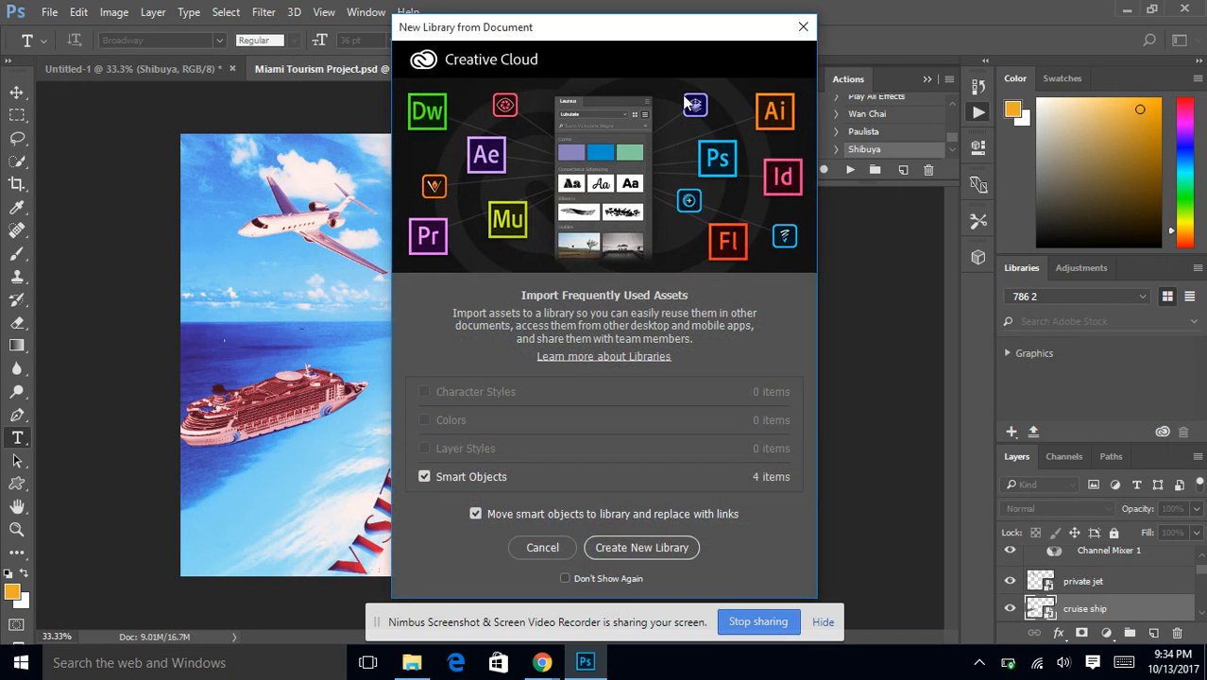
click(802, 28)
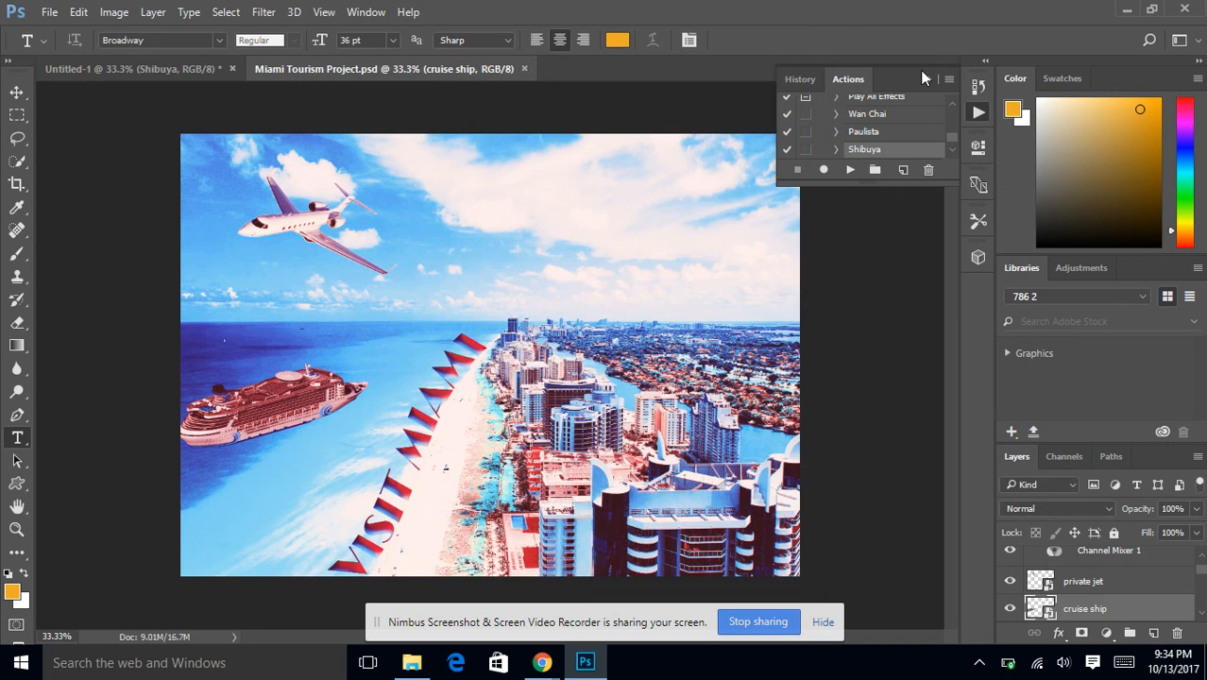
click(924, 76)
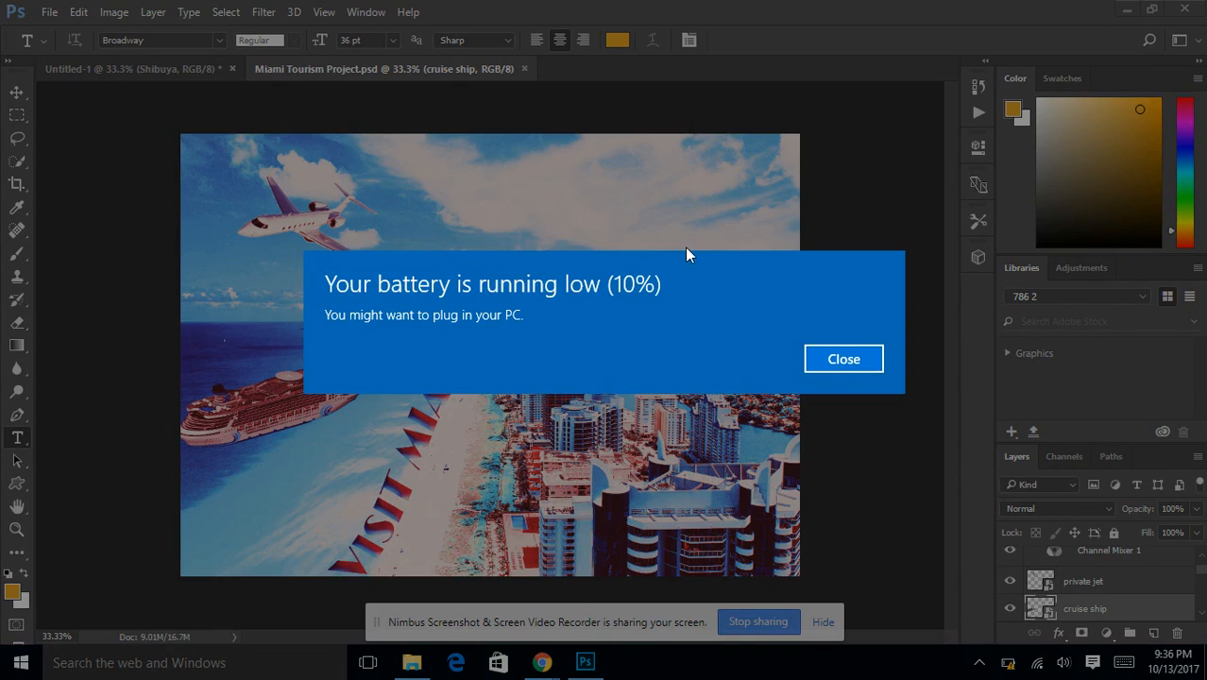
click(855, 361)
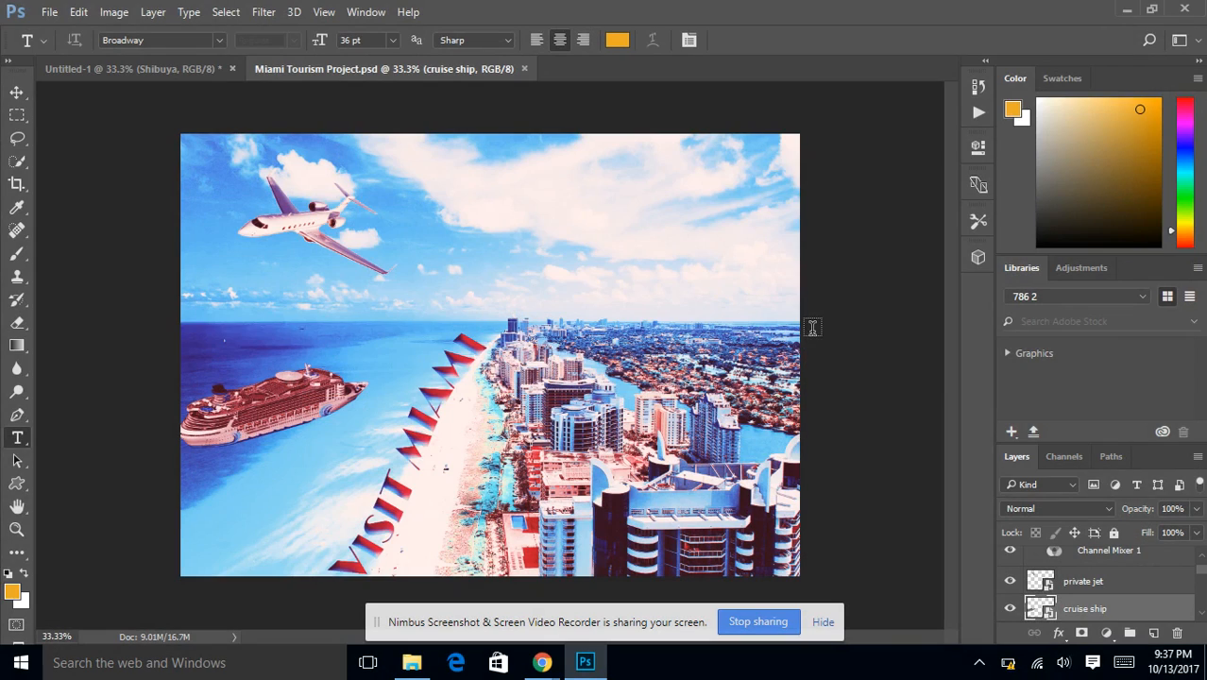